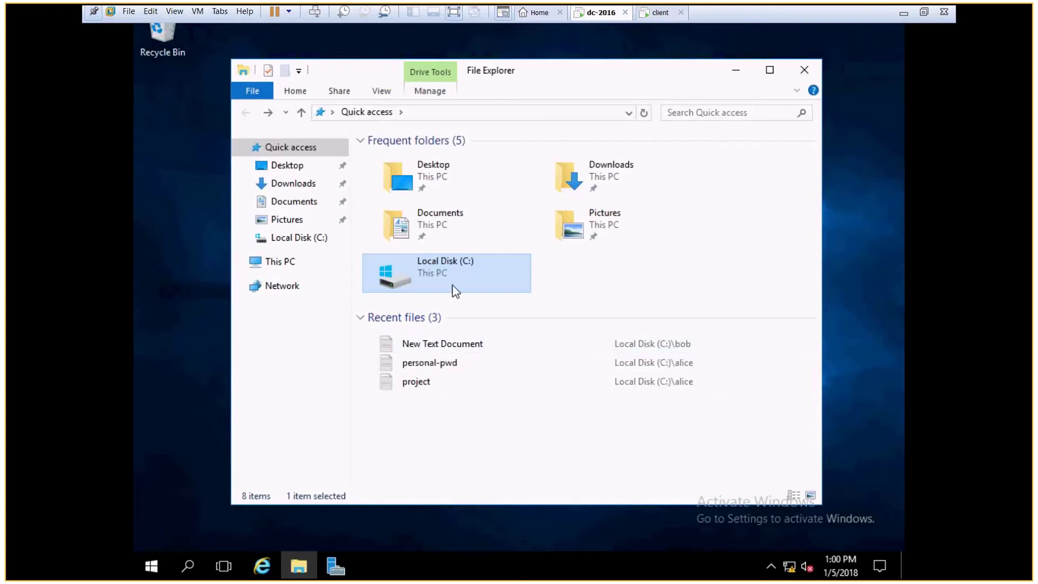
double_click(453, 291)
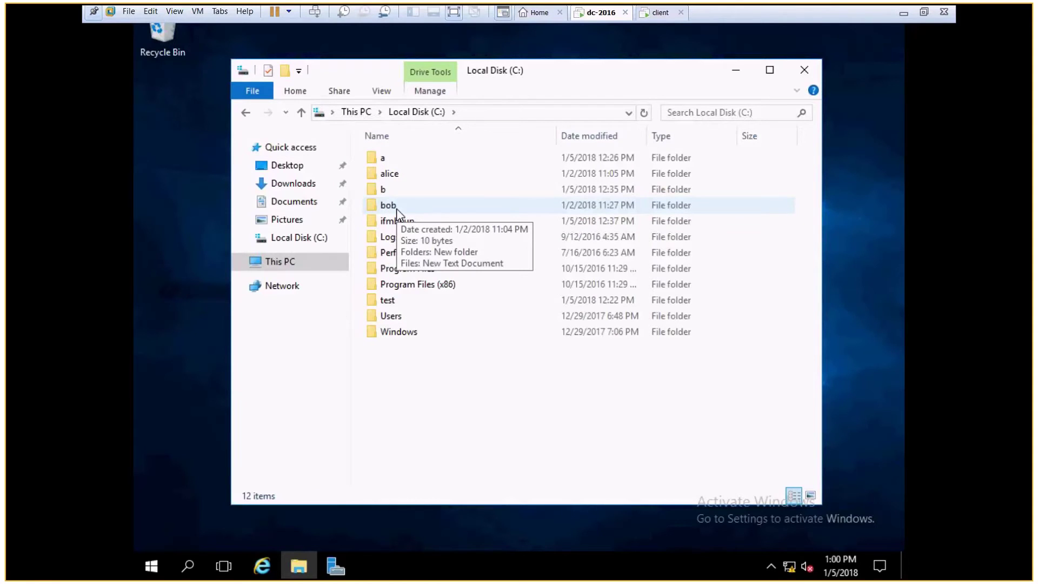
double_click(389, 205)
key(BackSpace)
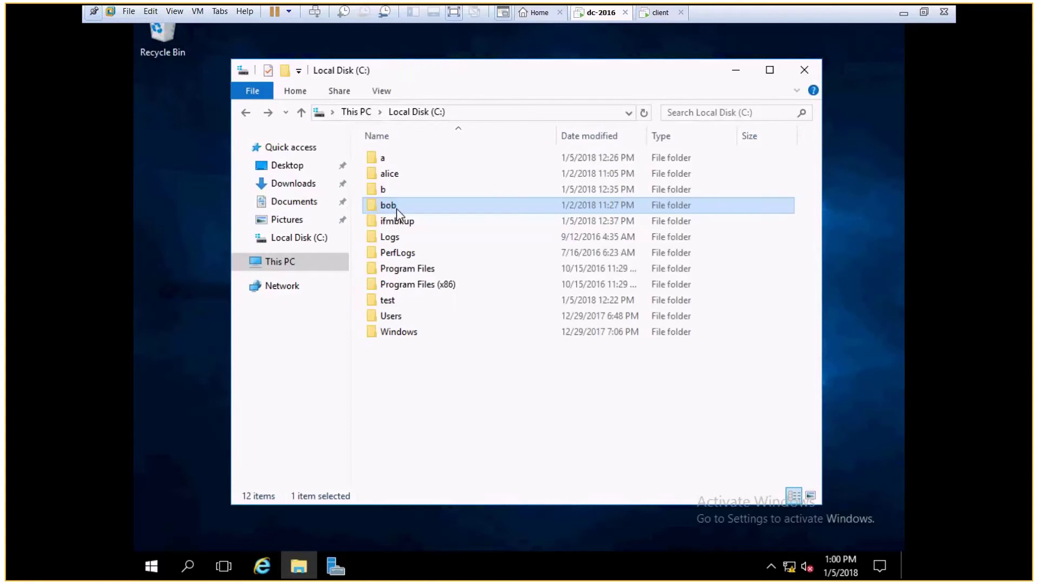
- On the client, permanently delete New folder from the mapped Z: drive, then return to the server
click(657, 16)
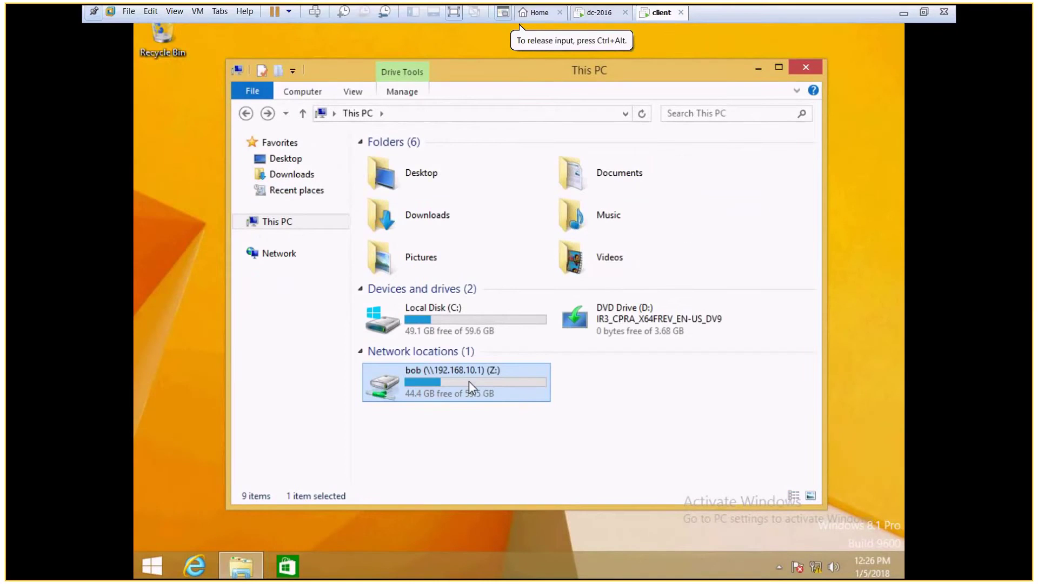
mouse_move(468, 380)
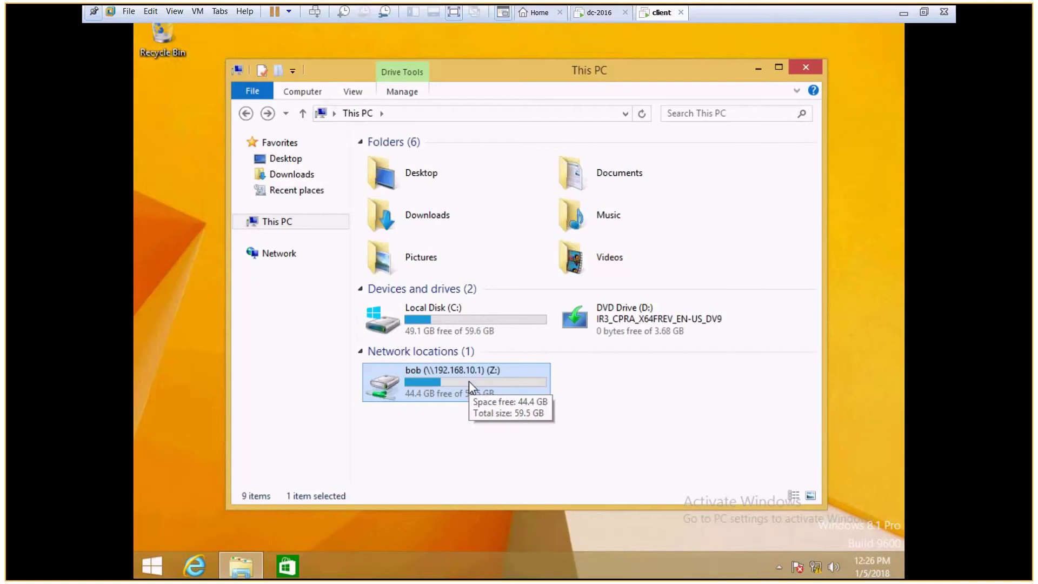
double_click(433, 394)
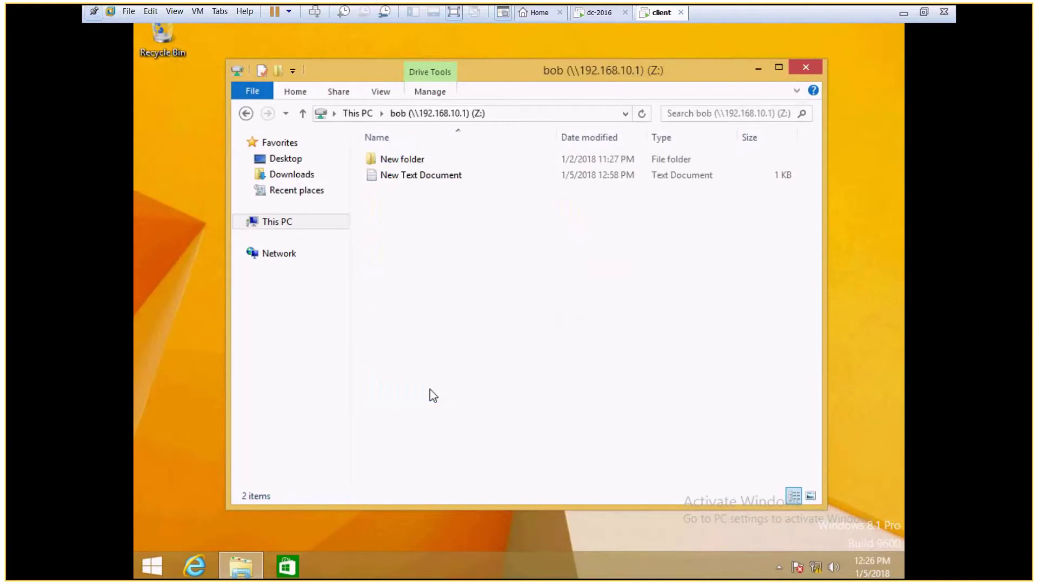
click(396, 162)
key(Delete)
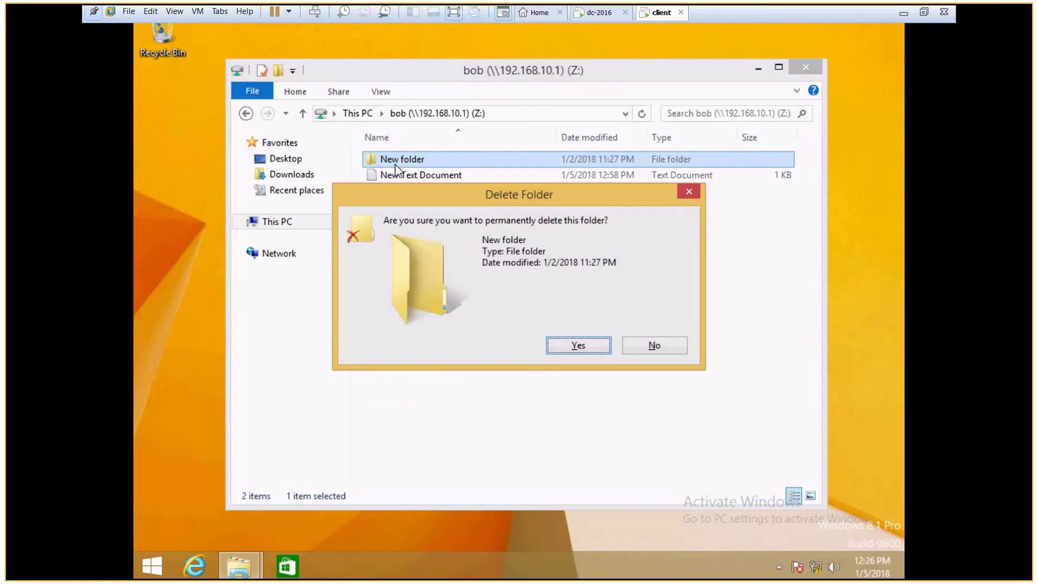
key(Return)
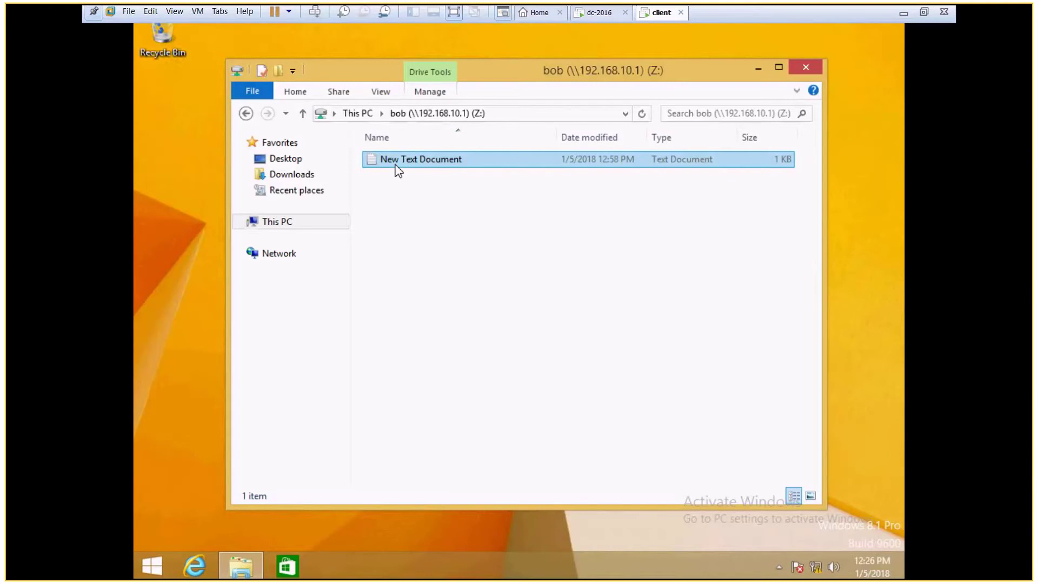
click(595, 13)
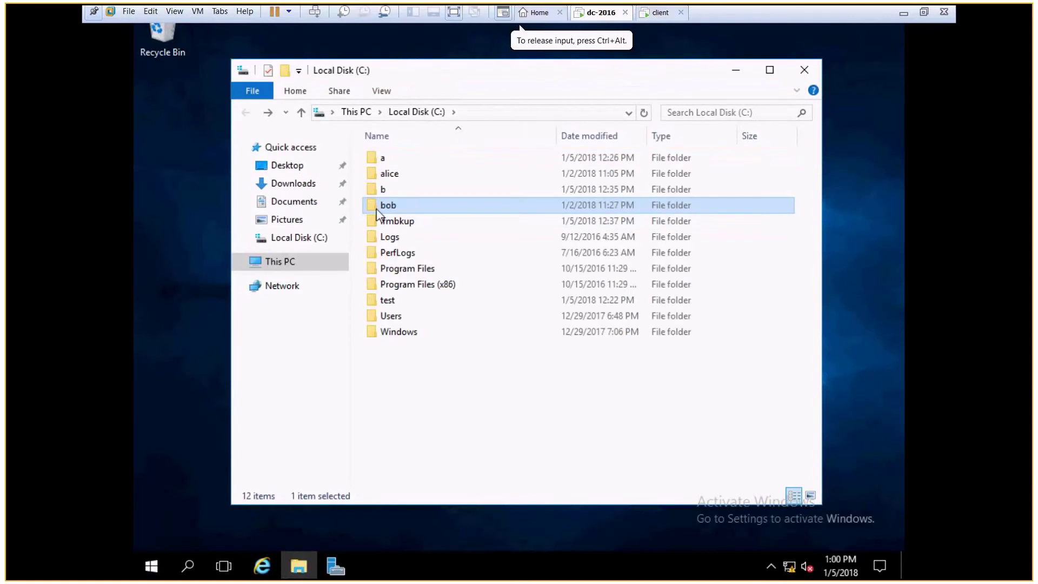
- Create a shadow copy of the server's Local Disk (C:) through Configure Shadow Copies
key(super+e)
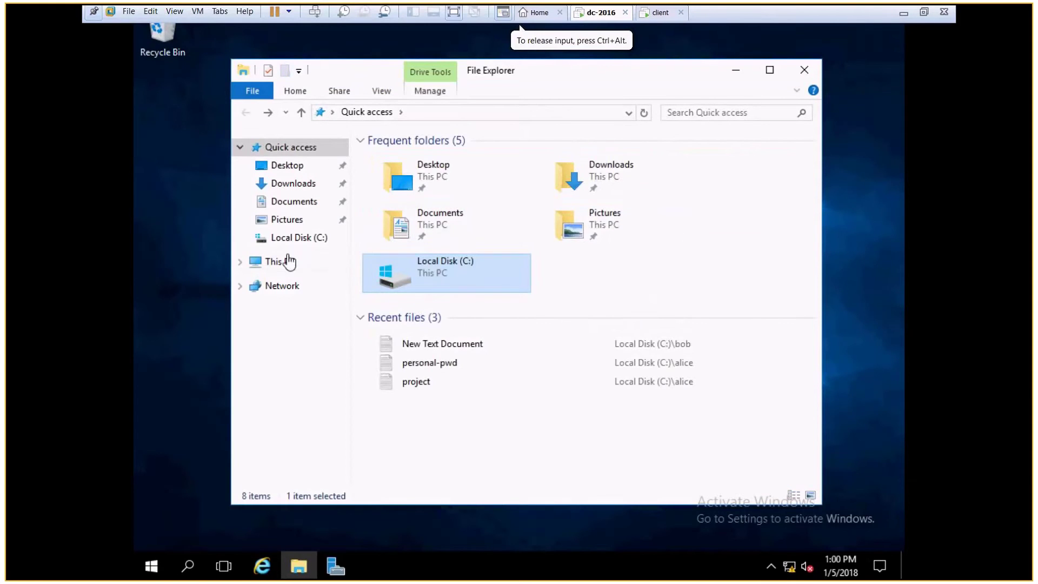
click(290, 261)
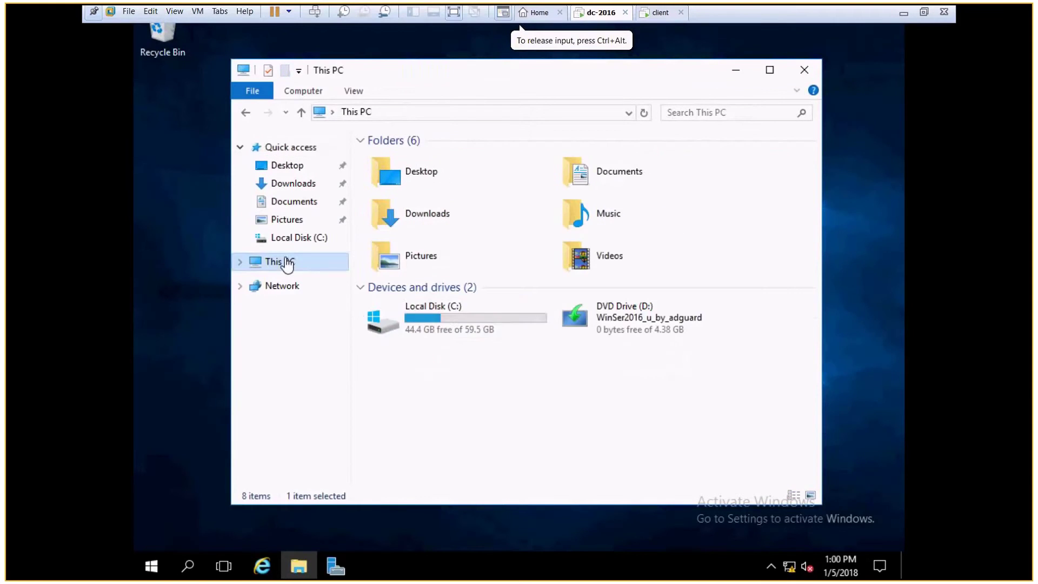
right_click(446, 317)
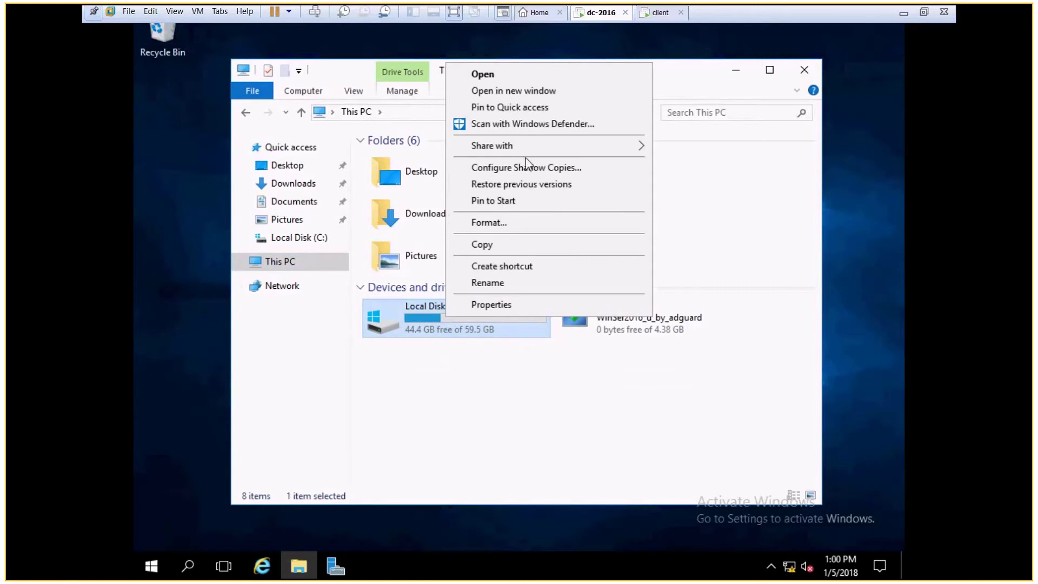
click(524, 168)
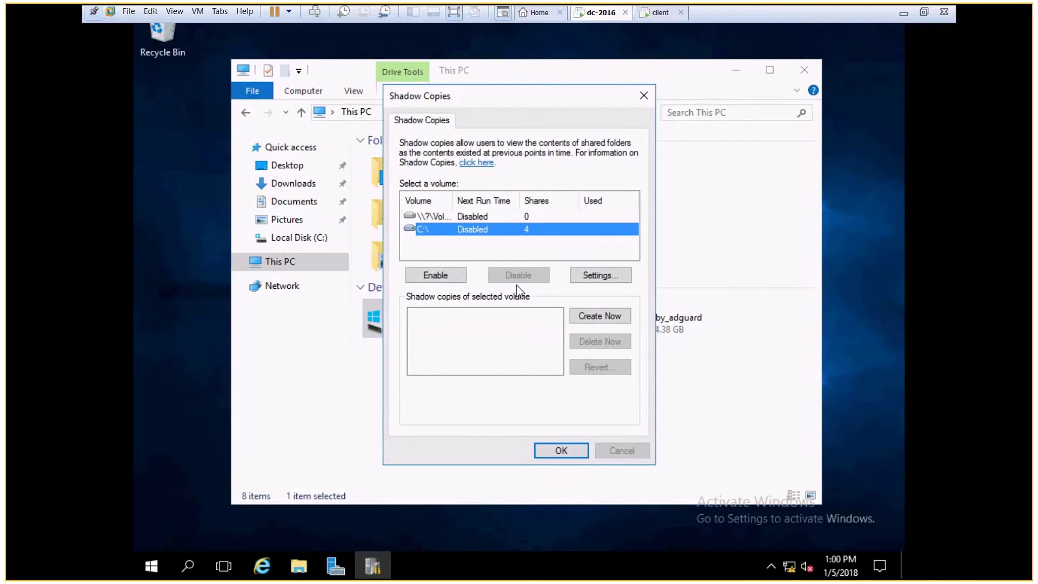
click(600, 322)
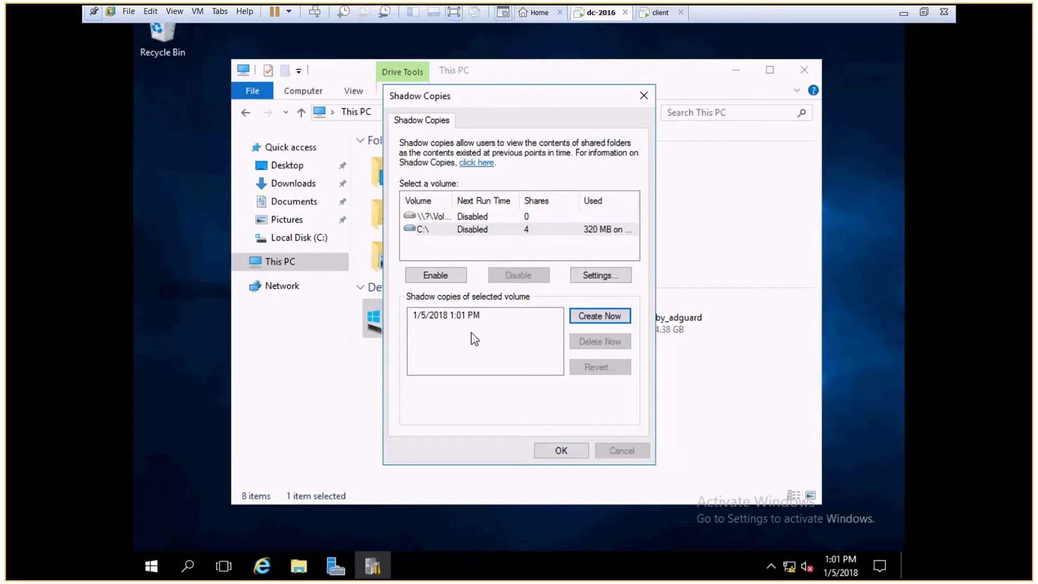
click(549, 452)
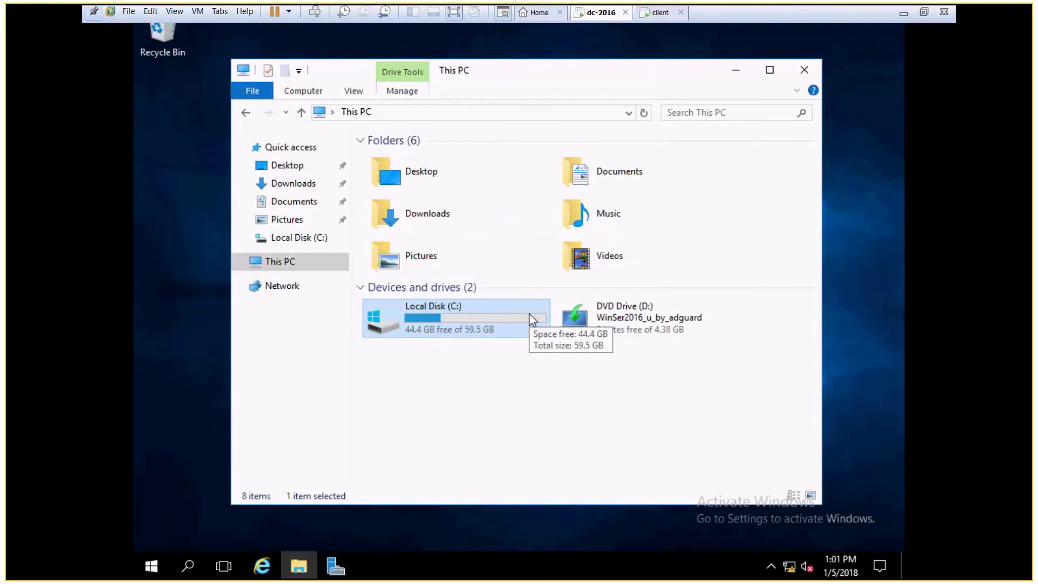
click(655, 15)
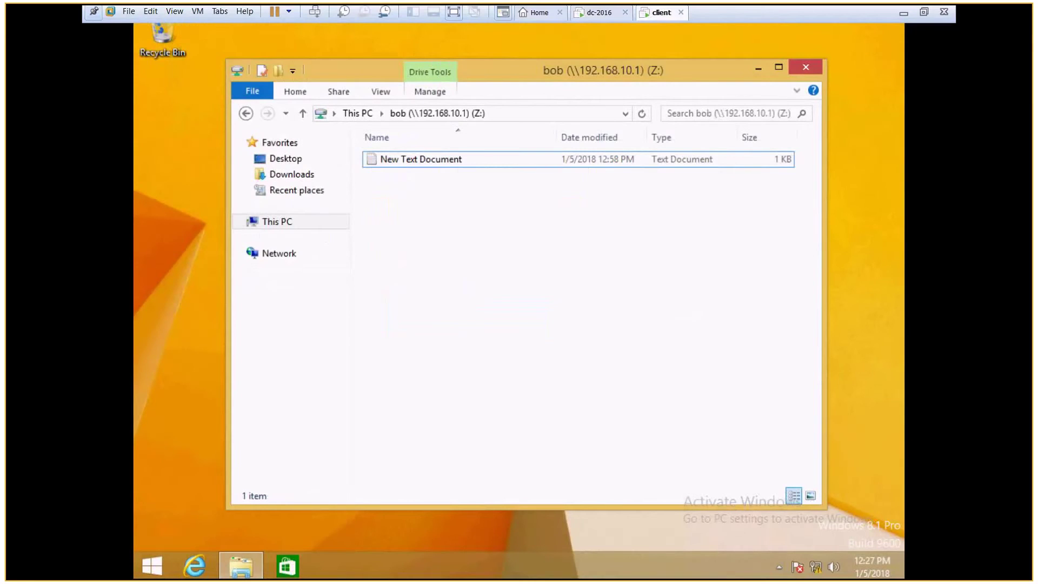
- Permanently delete New Text Document from the Z: drive, then return to This PC
click(251, 118)
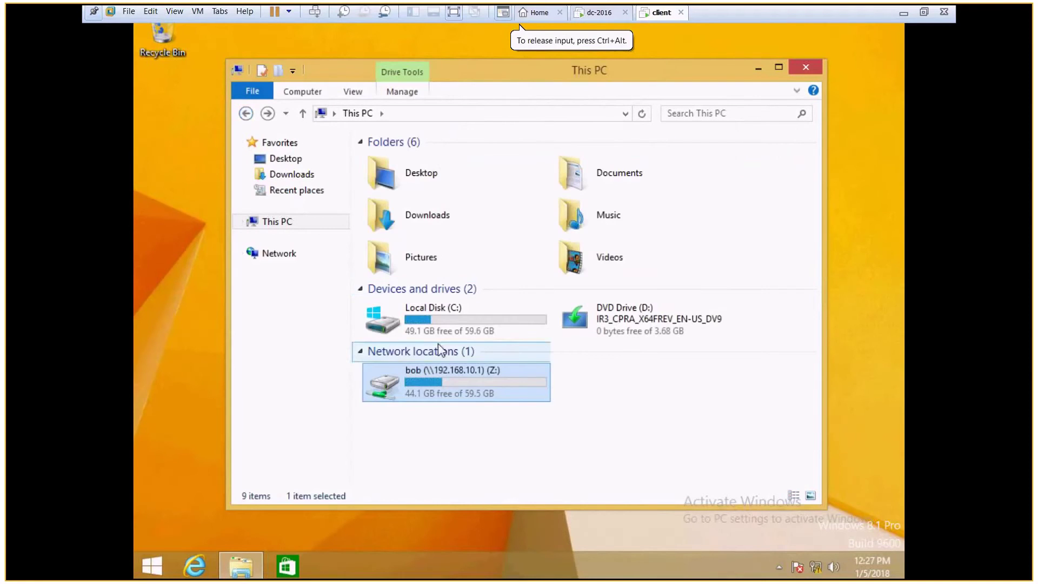
double_click(426, 381)
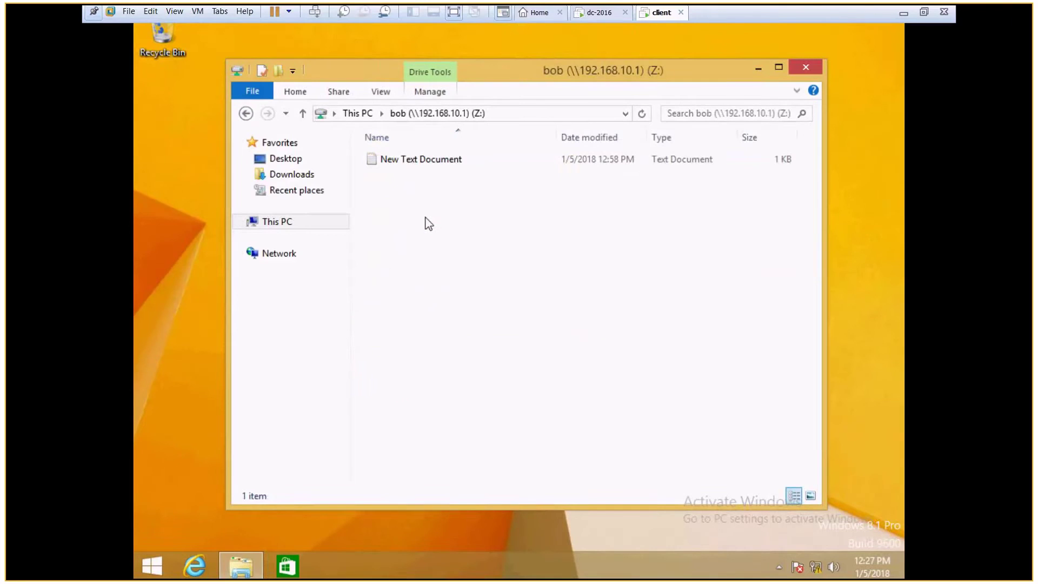
click(412, 170)
key(Delete)
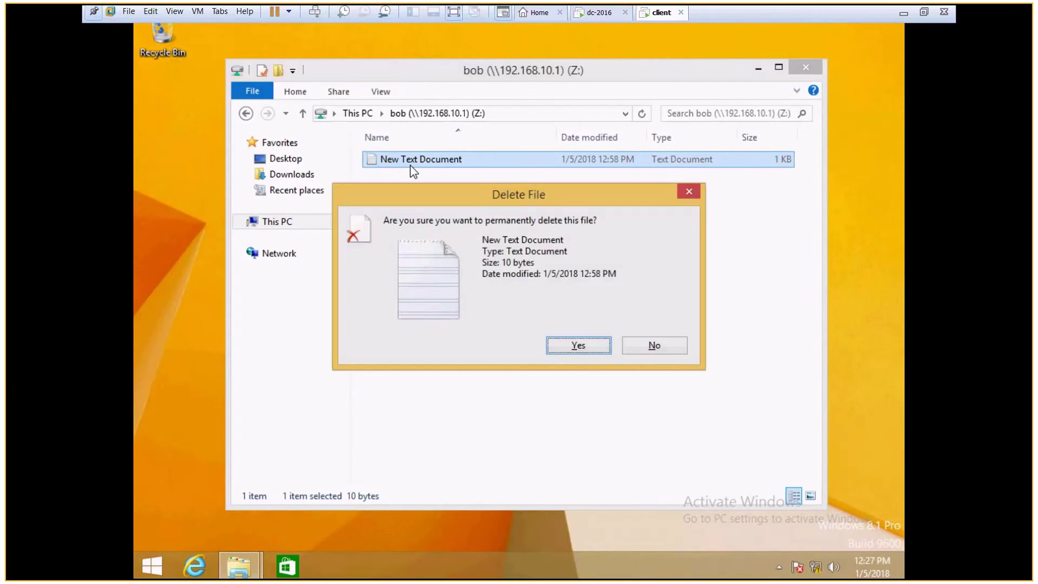
key(Return)
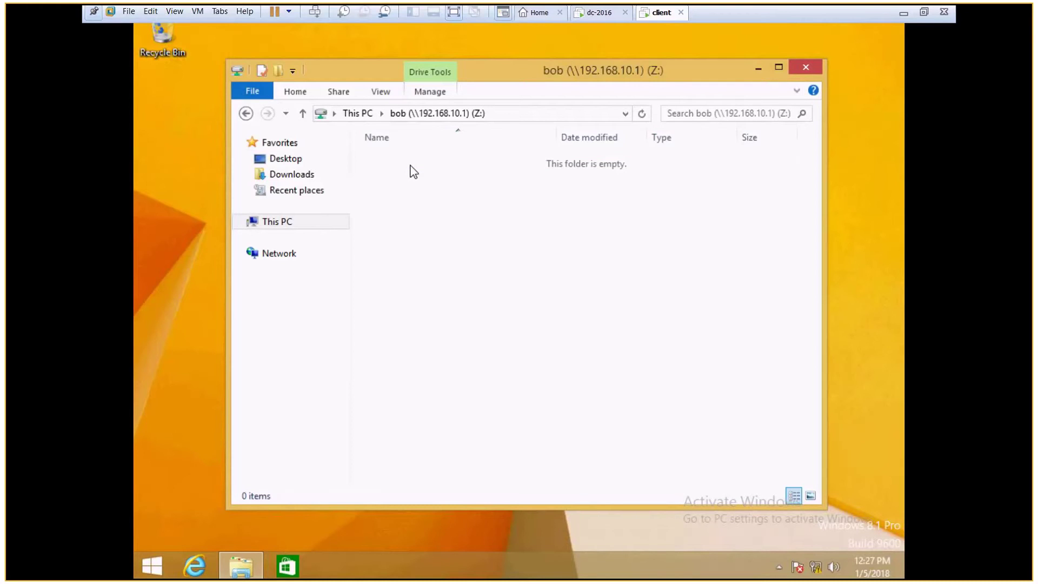
key(BackSpace)
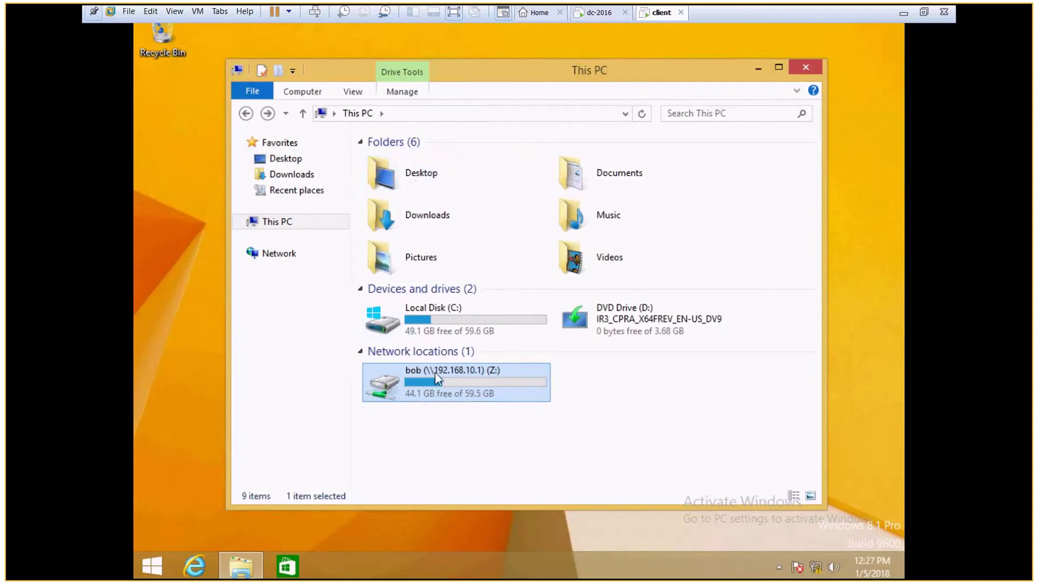
mouse_move(431, 381)
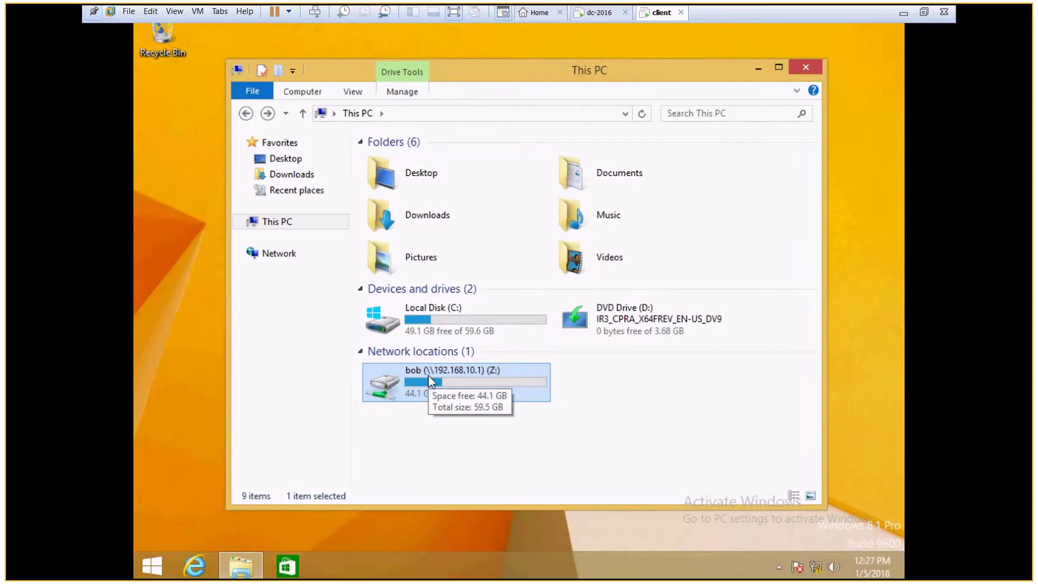
right_click(431, 381)
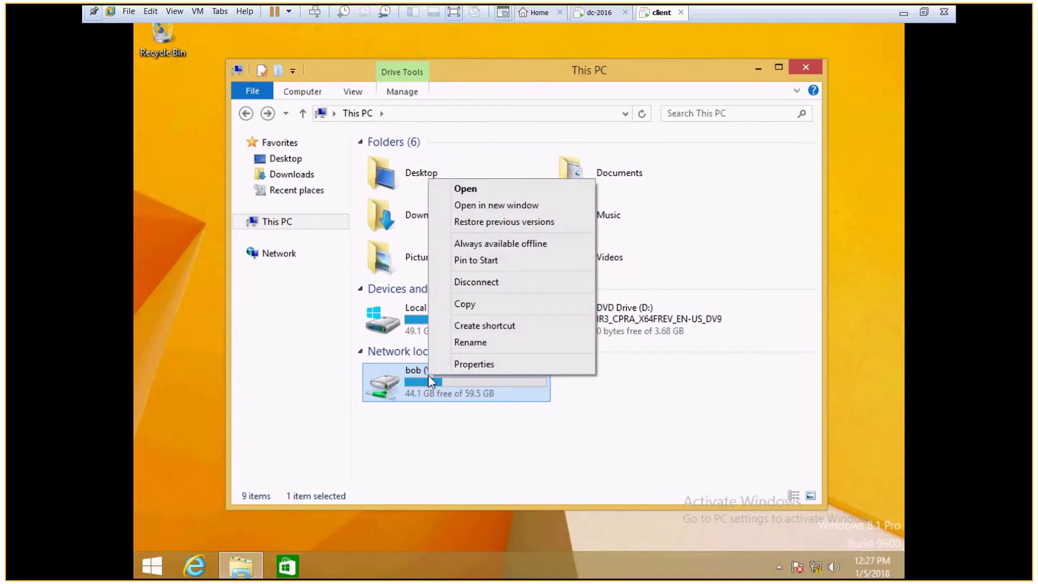
- Recover New Text Document from Z:'s 1:01 PM previous version and paste it into the current Z: drive
click(514, 227)
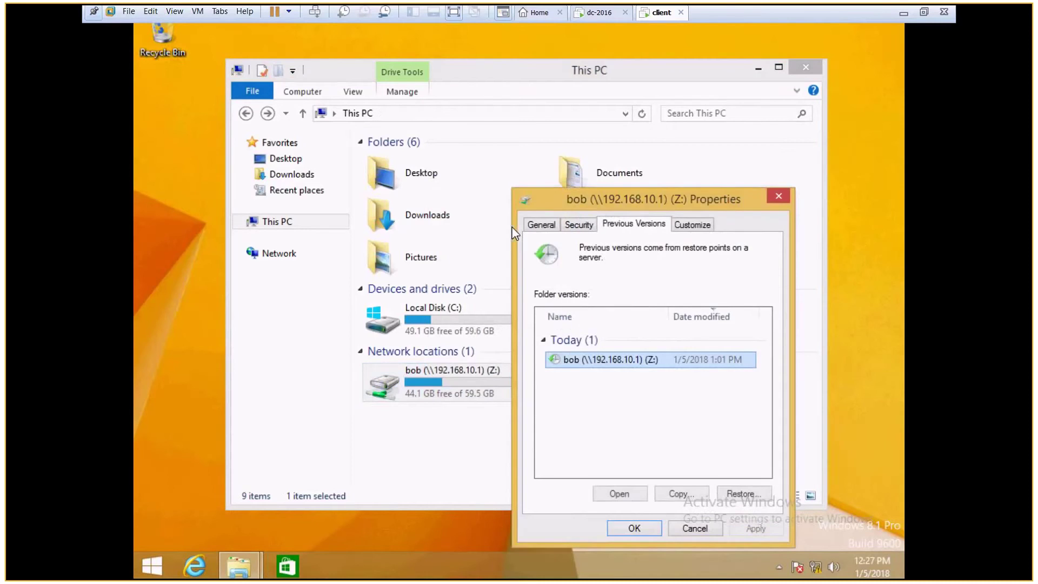
drag(598, 211, 435, 172)
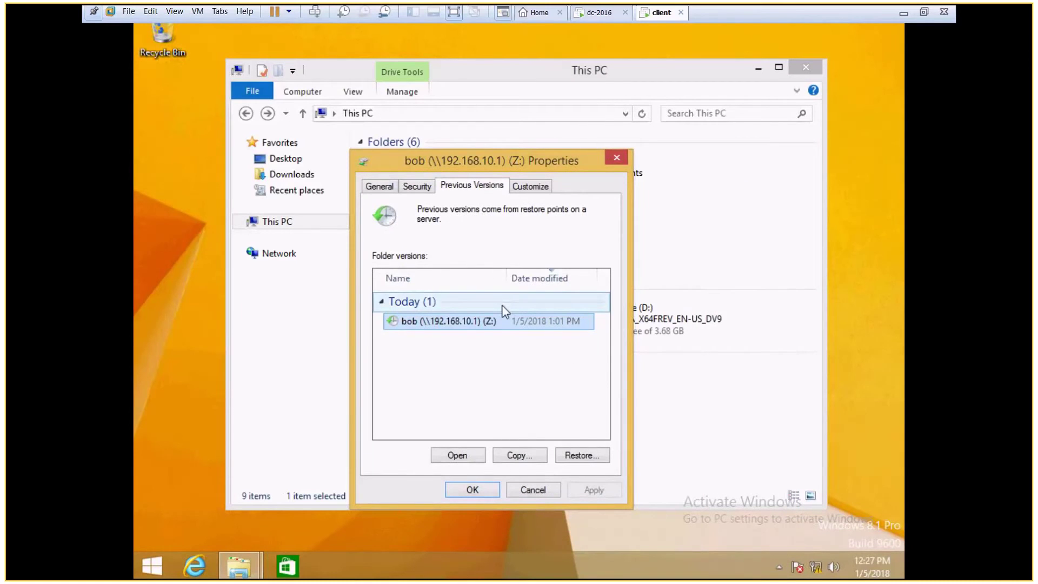
click(468, 459)
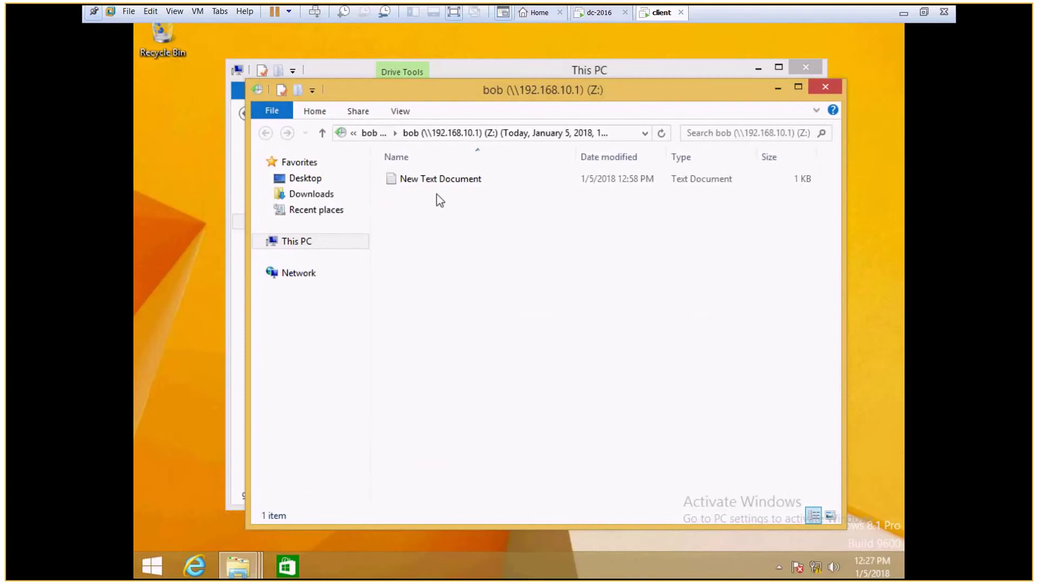
click(432, 179)
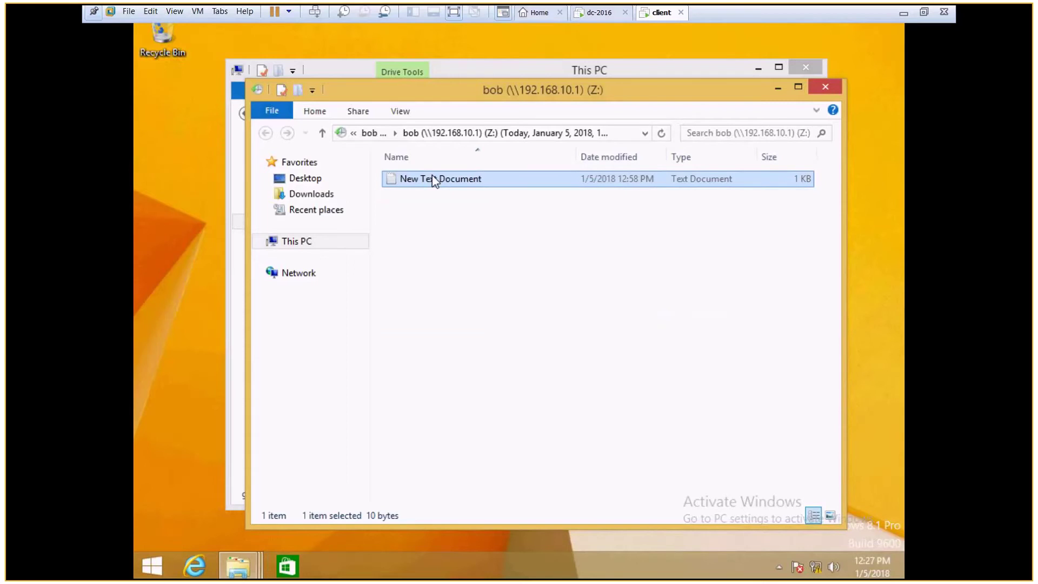
click(824, 88)
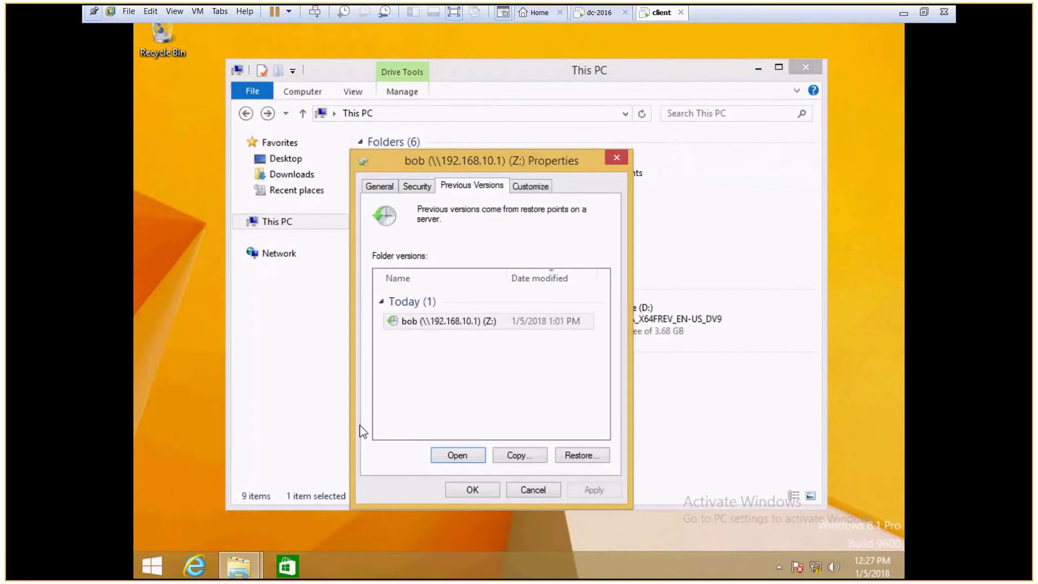
click(615, 160)
double_click(446, 386)
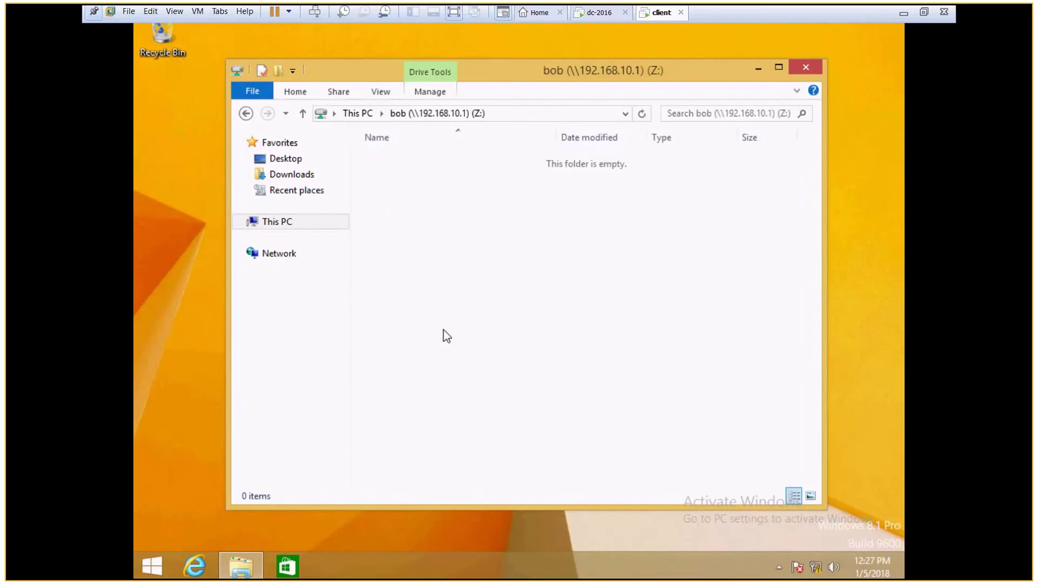
key(ctrl+v)
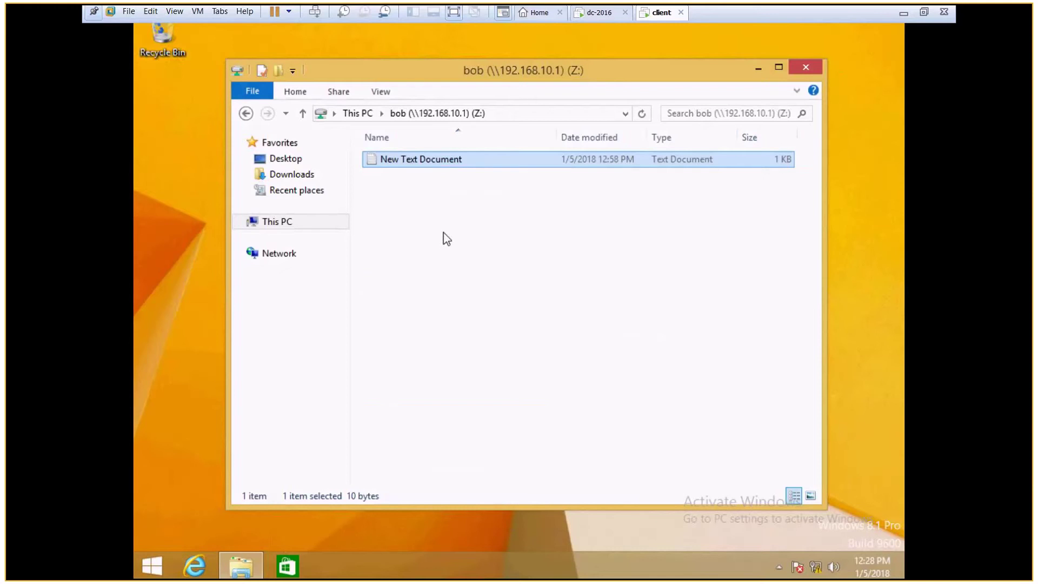
- Open the restored New Text Document in Notepad to confirm it reads 'test......'
double_click(397, 160)
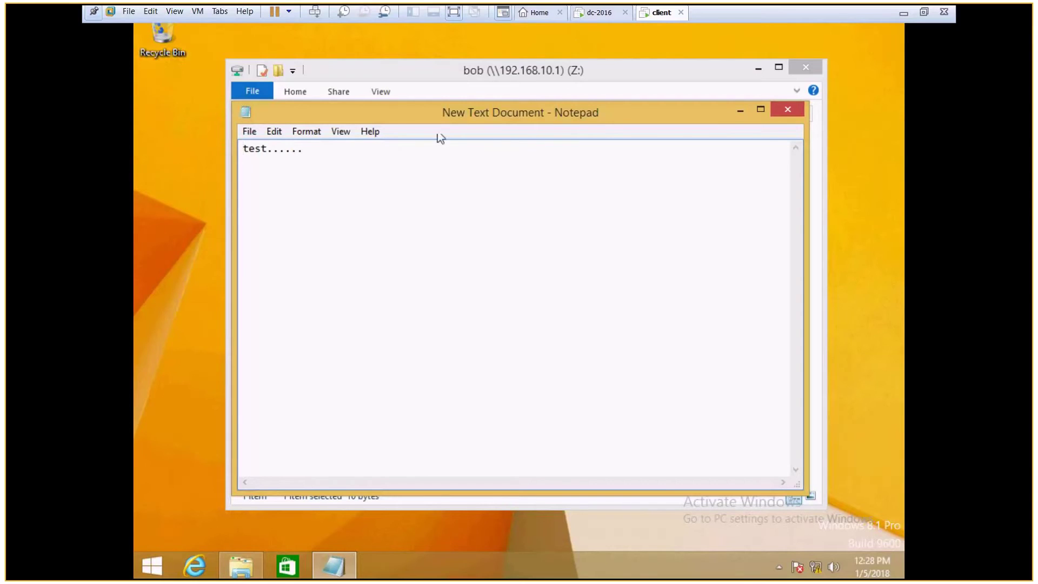
click(588, 18)
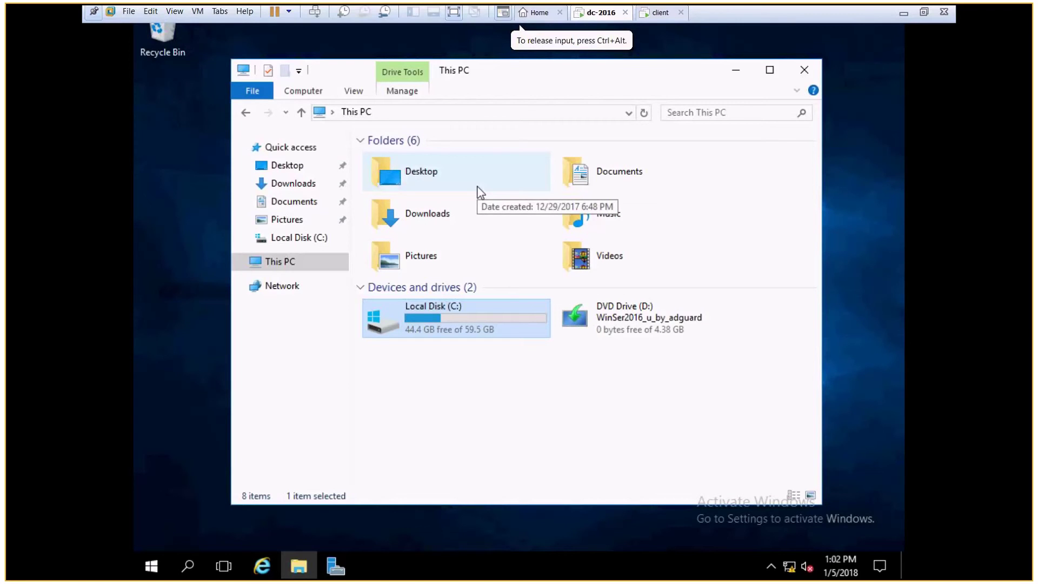
- Open the C:\ shadow copy settings and view its weekday 7:00 AM schedule
right_click(417, 315)
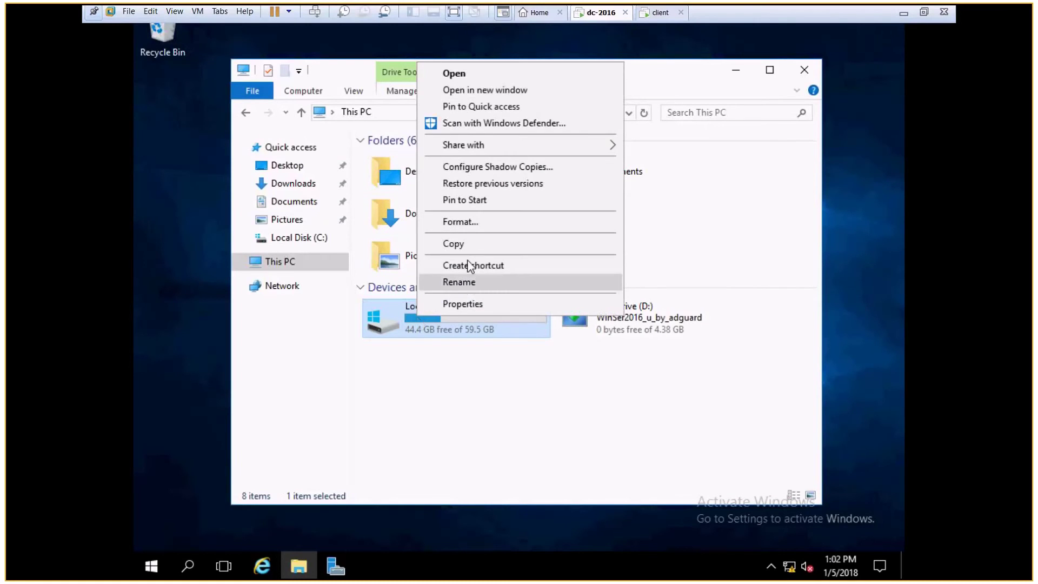
click(515, 167)
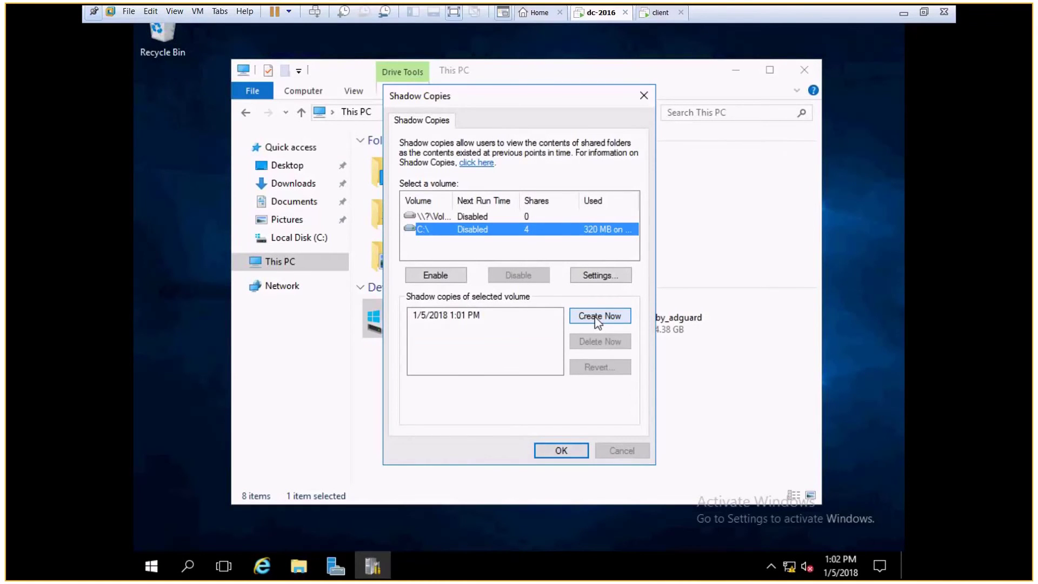
click(610, 278)
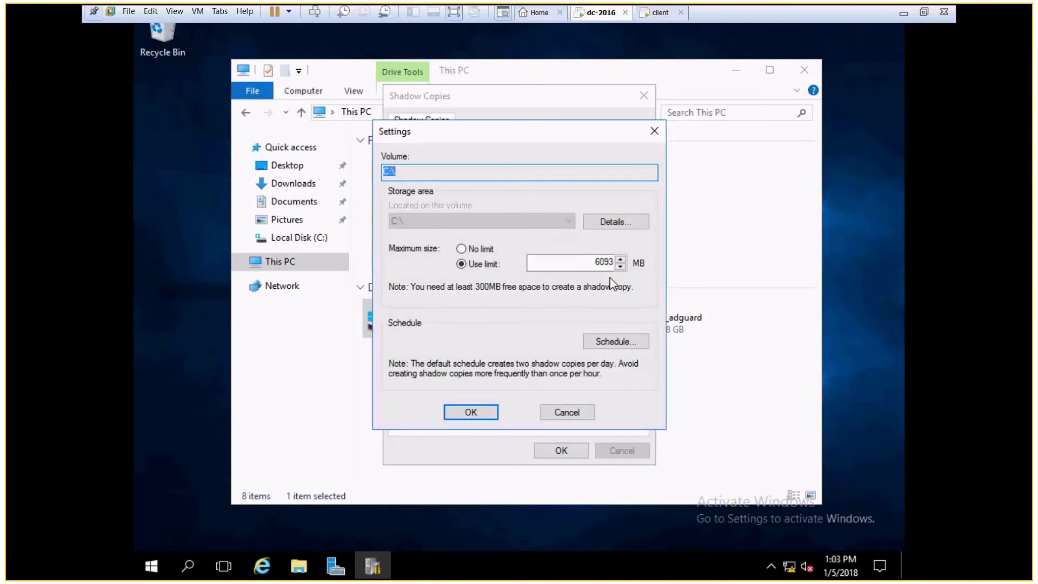
click(623, 342)
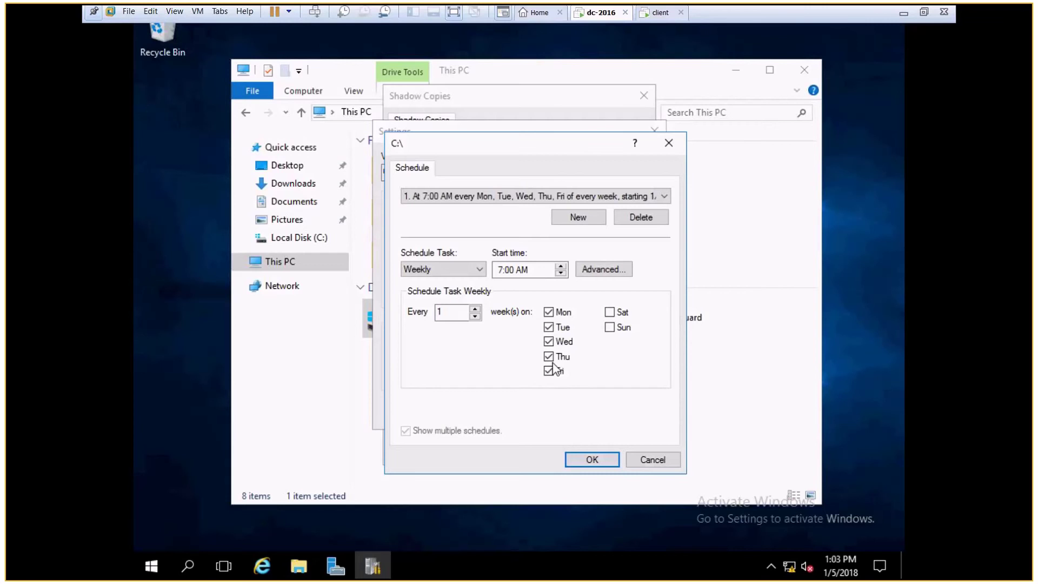
- Close the weekly 7:00 AM Monday–Friday schedule and open a new File Explorer window
click(638, 460)
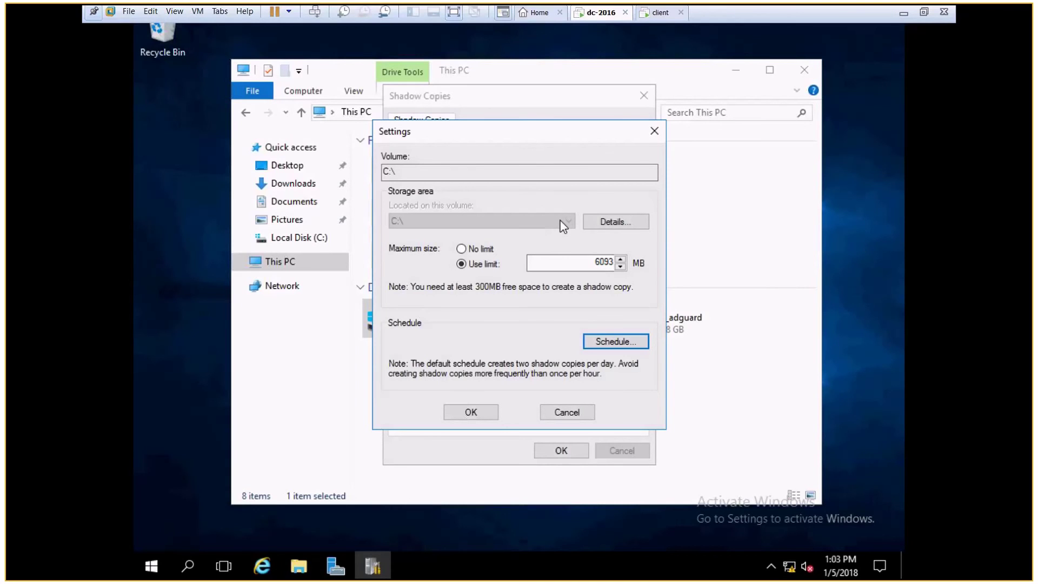
key(super+e)
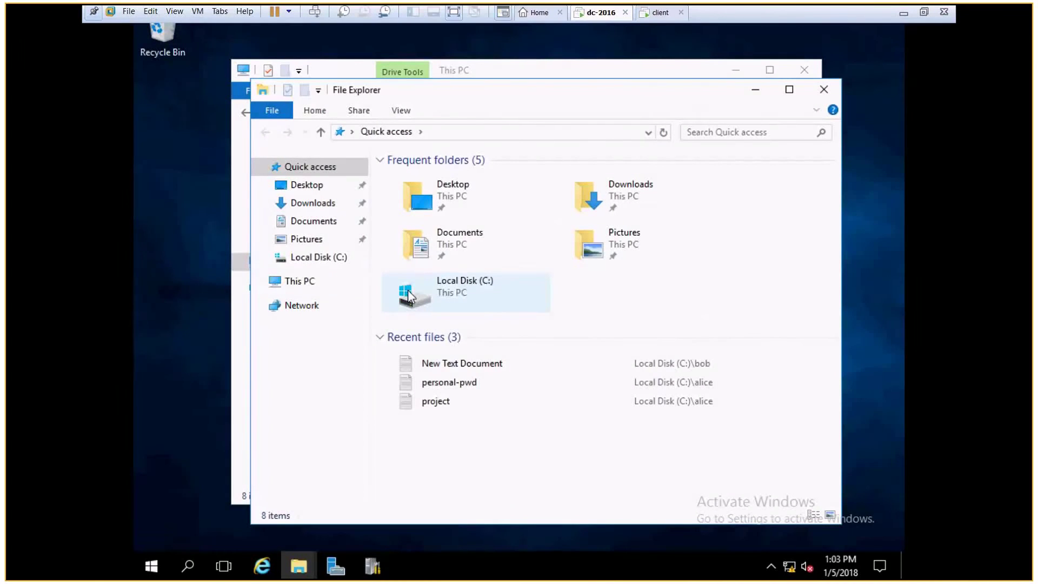
click(328, 286)
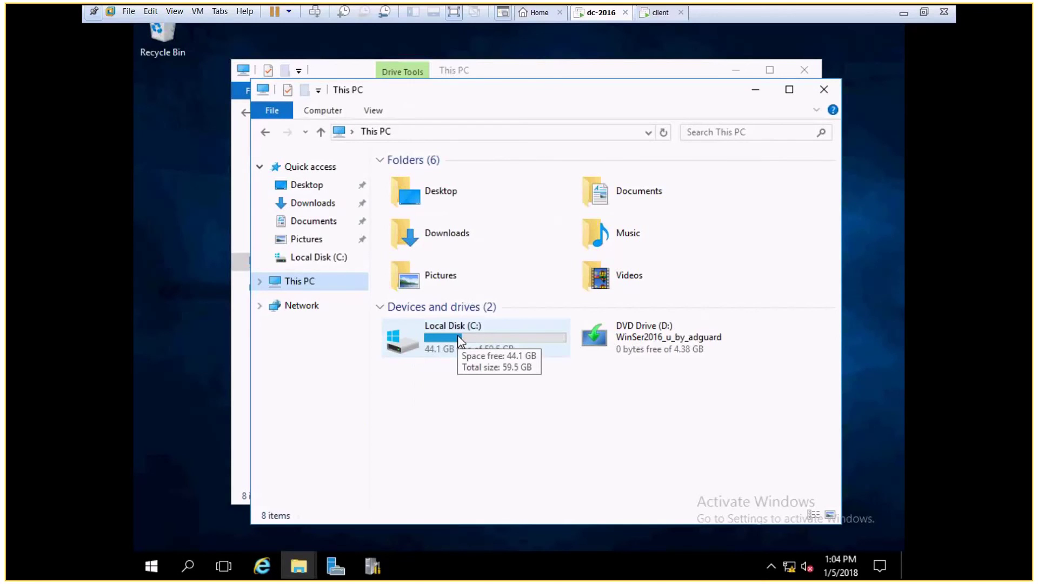
click(824, 90)
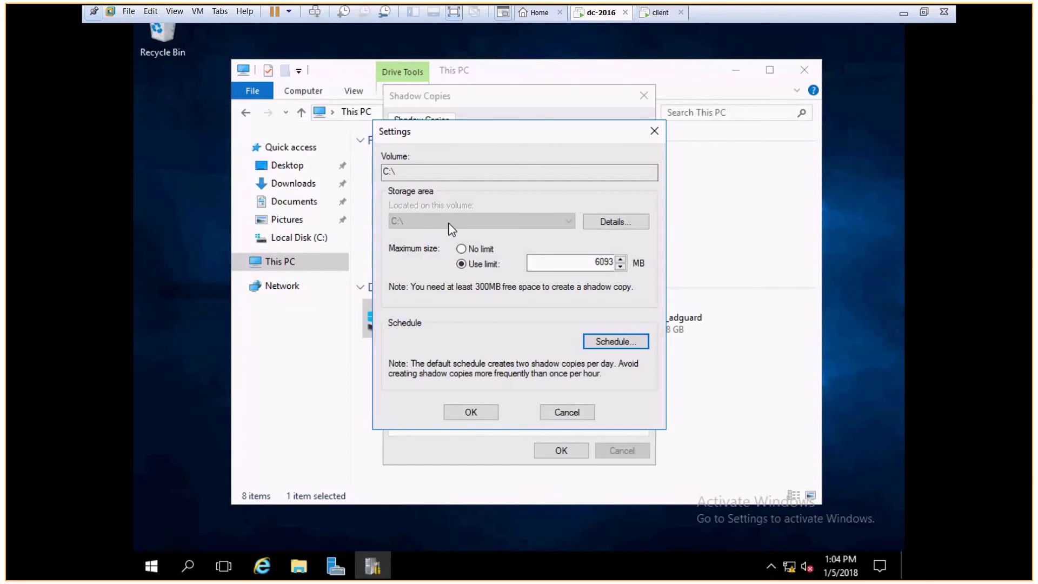
click(611, 222)
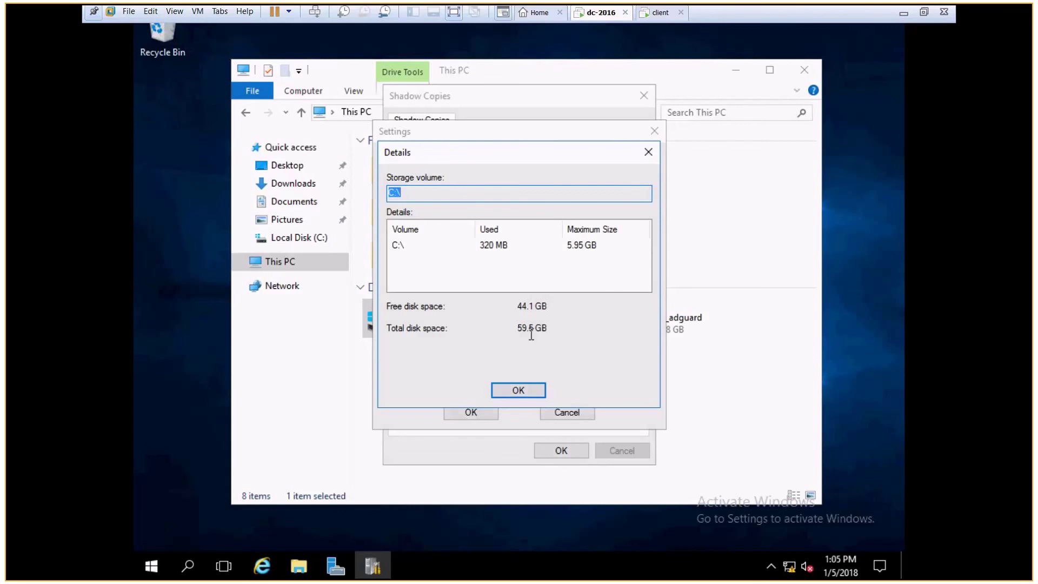
- Review C: shadow storage usage, 320 MB of a 5.95 GB maximum, and close the details
click(513, 389)
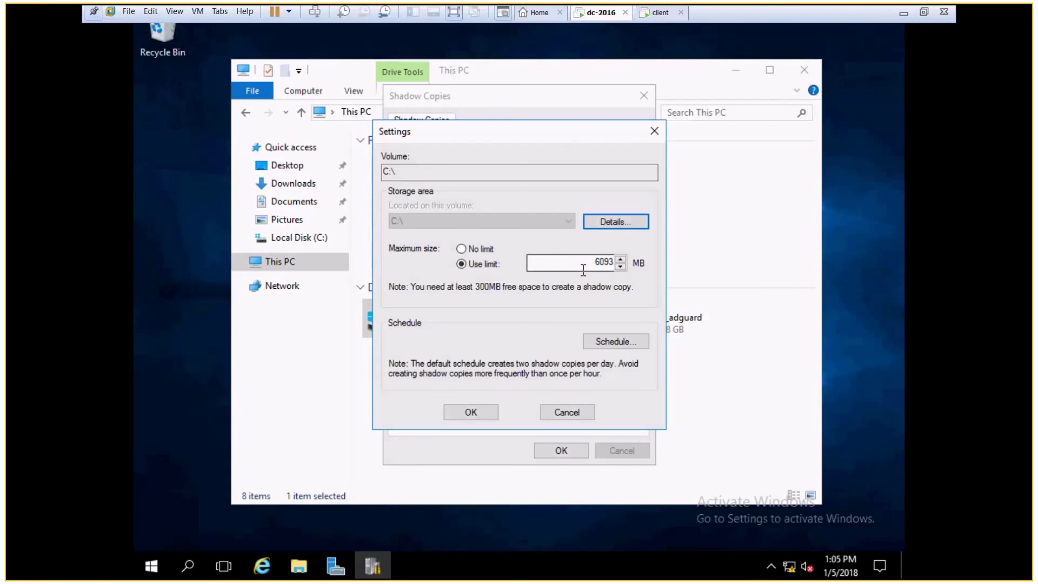
- Change the C: shadow copy maximum size from 6093 MB to No limit
click(487, 250)
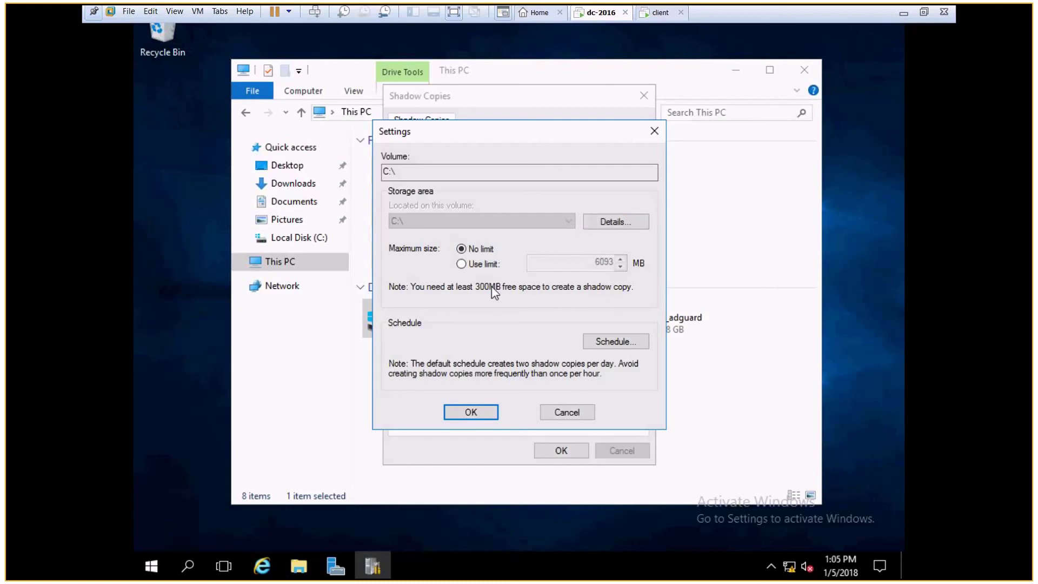